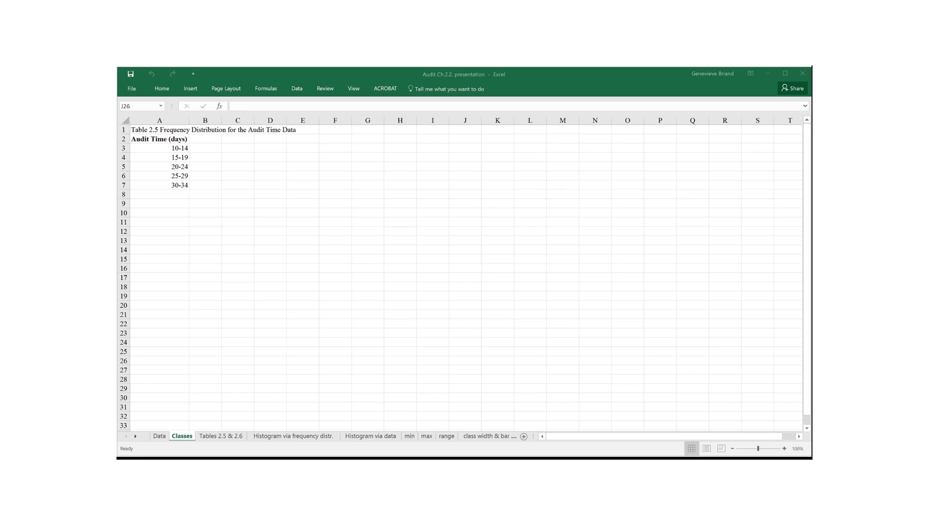
Examine the COUNTIFS formula for the 10-14 class frequency on the Tables 2.5 & 2.6 sheet
key(ctrl+Page_Down)
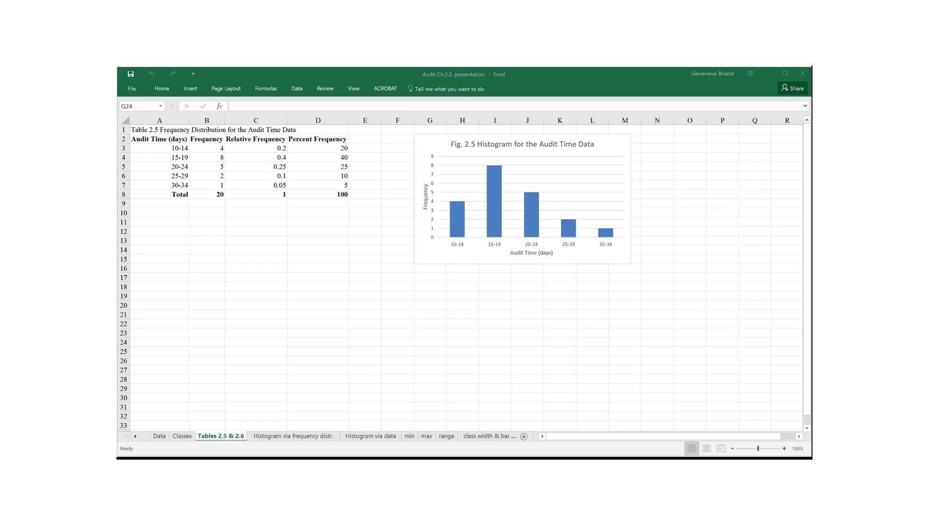
click(207, 147)
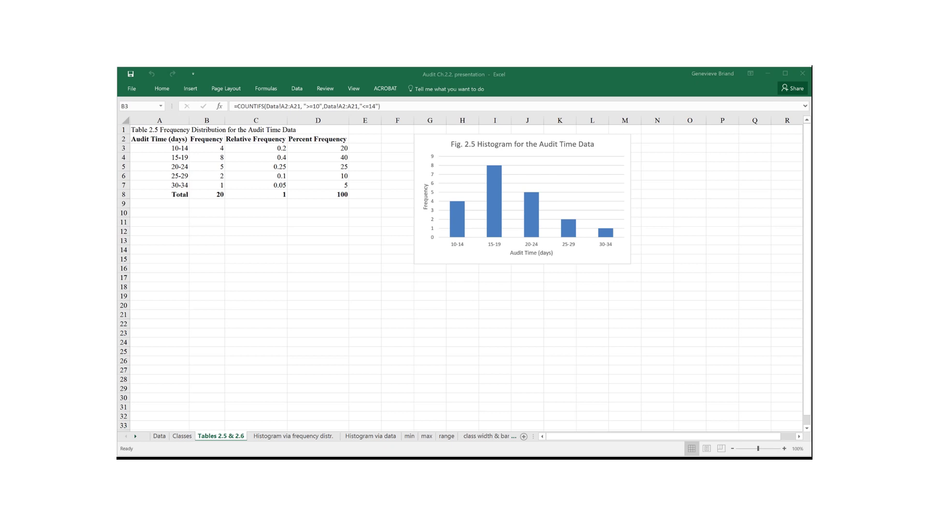
click(625, 314)
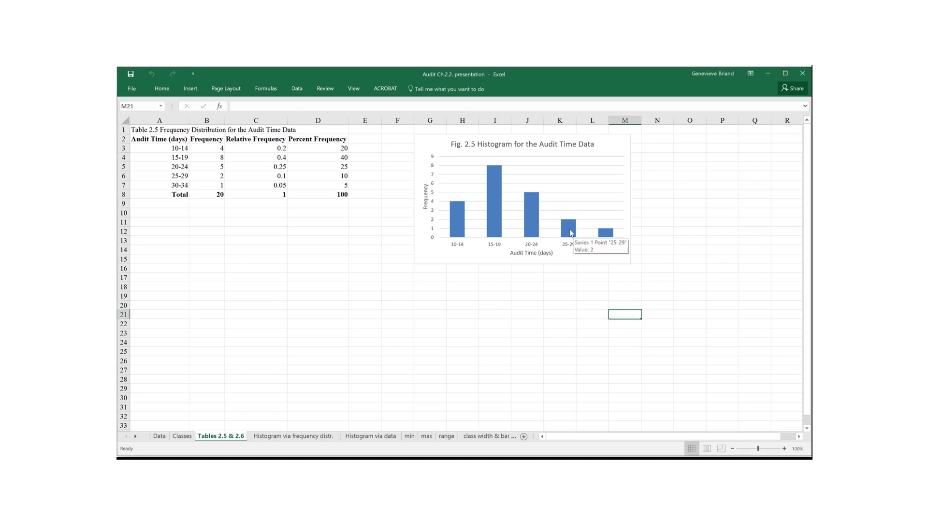
Set the gap width of the Audit Time chart's columns to 0%
right_click(572, 233)
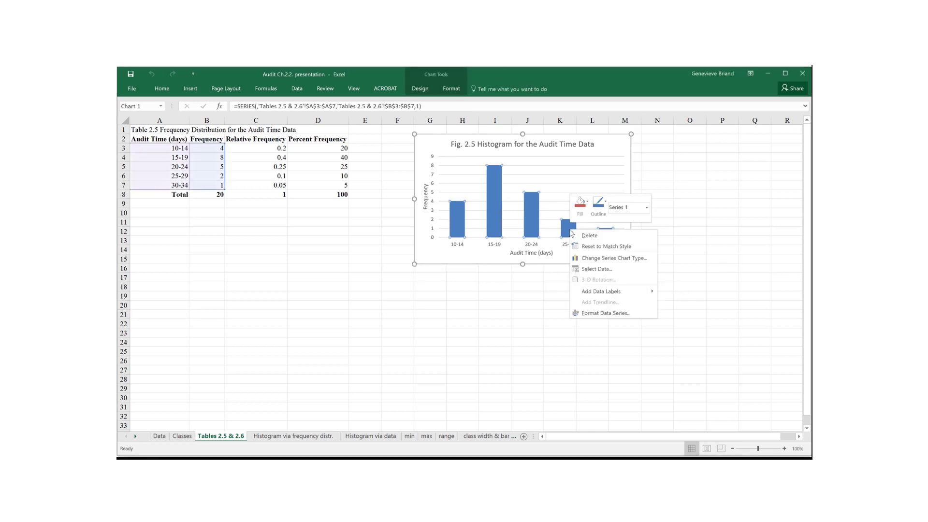
click(592, 315)
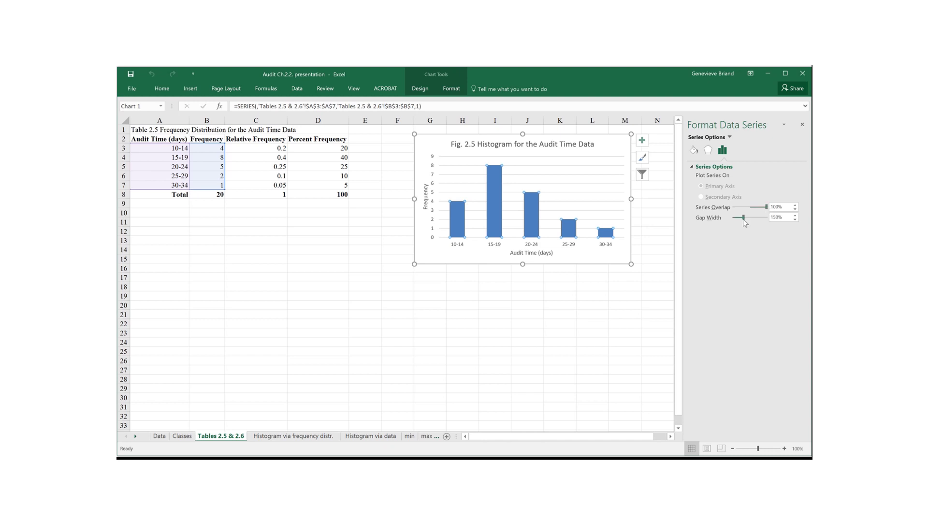
drag(743, 217, 721, 218)
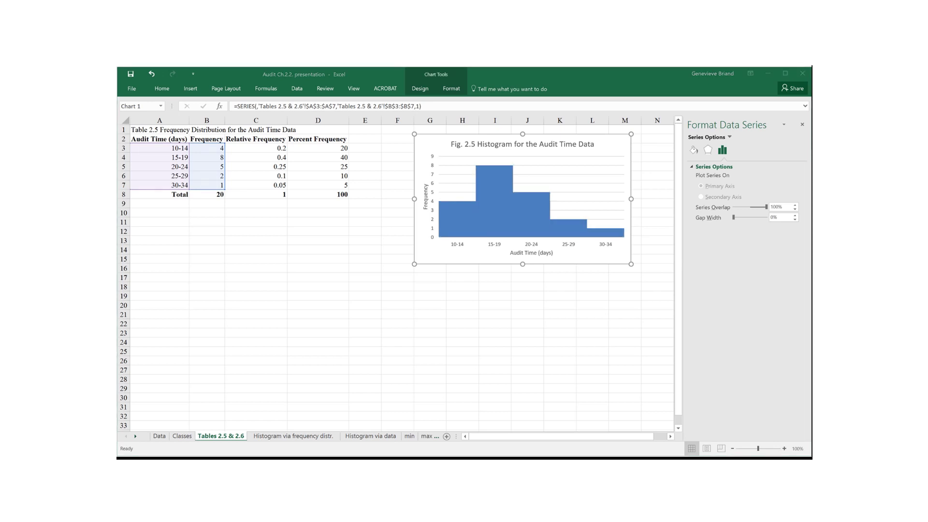
Give the histogram bars a solid black border 1.5 pt wide
click(694, 151)
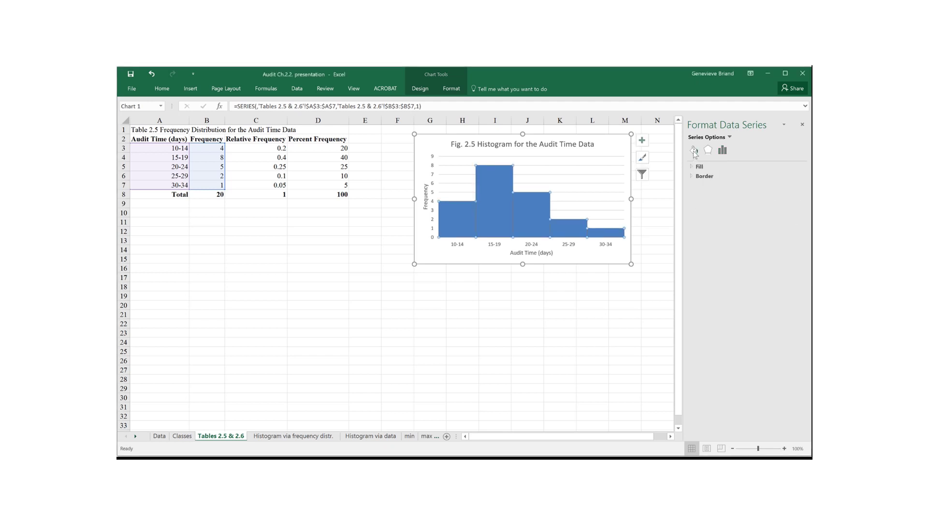
click(693, 177)
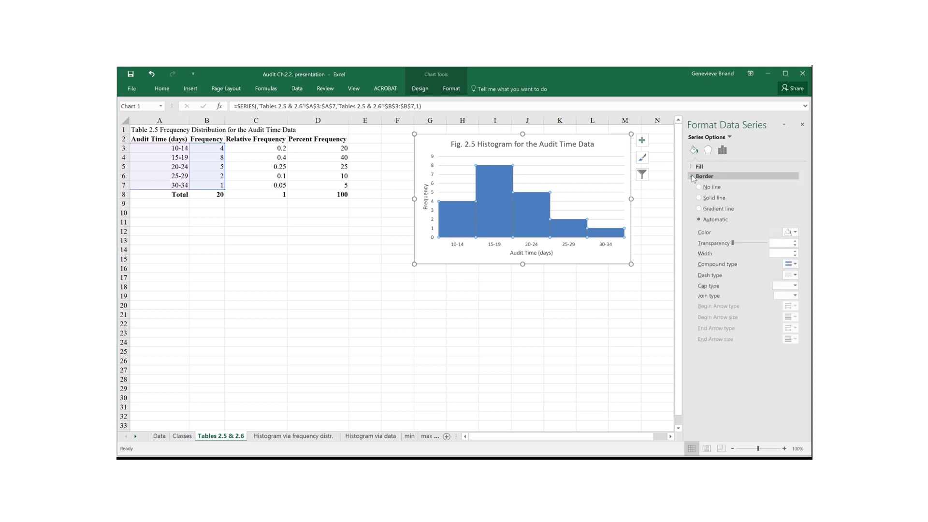
click(698, 199)
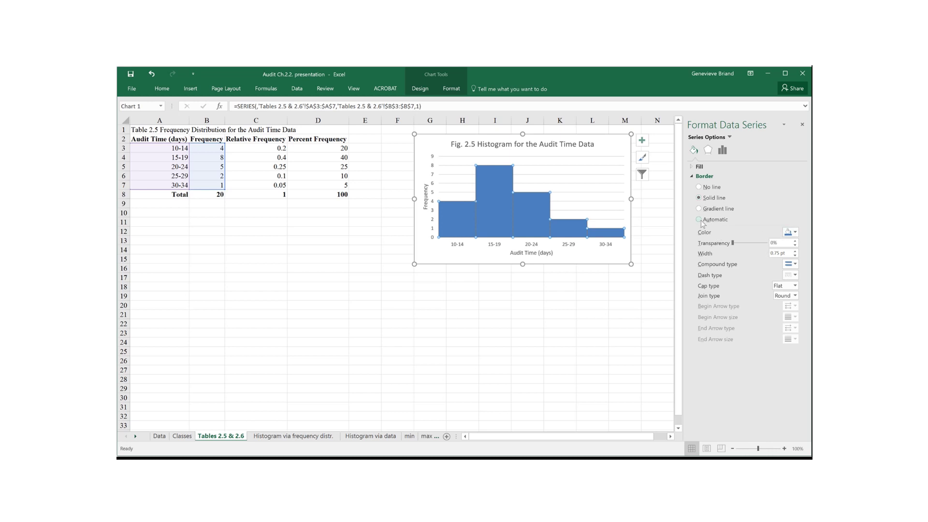
click(795, 233)
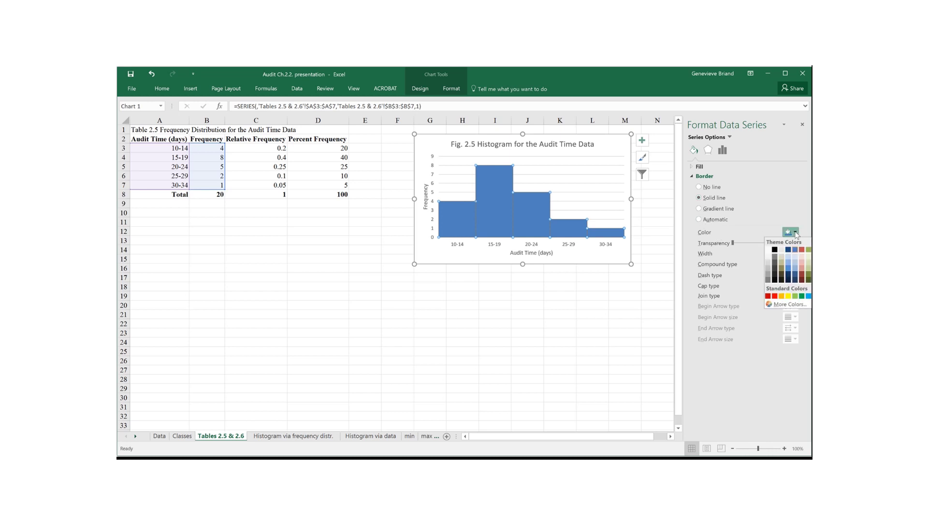
click(775, 249)
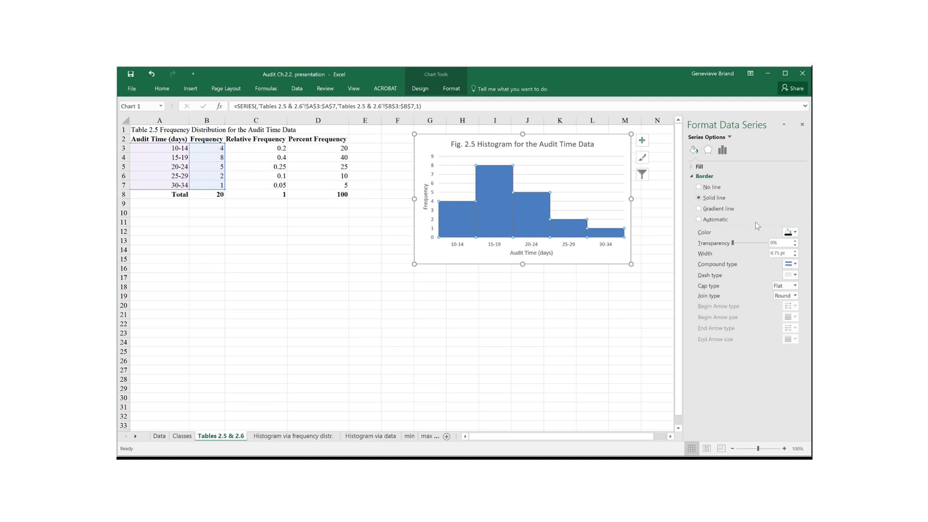
click(795, 251)
click(795, 251)
click(795, 250)
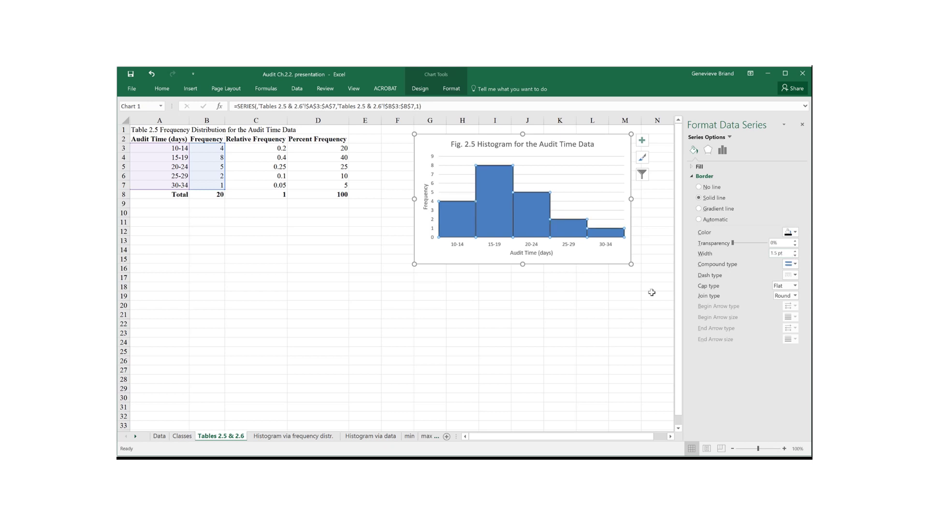
click(652, 294)
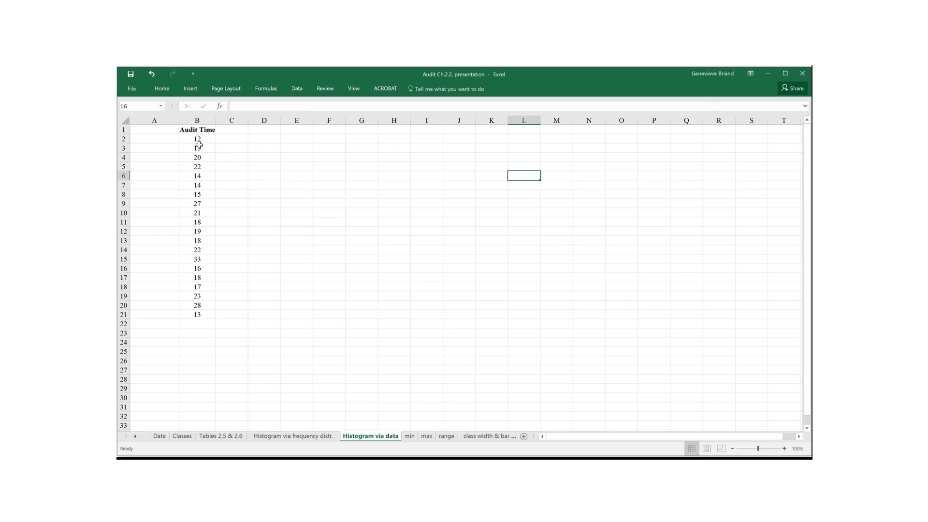
Insert a histogram chart from the audit times in B2:B21 on the Histogram via data sheet
drag(196, 140, 205, 314)
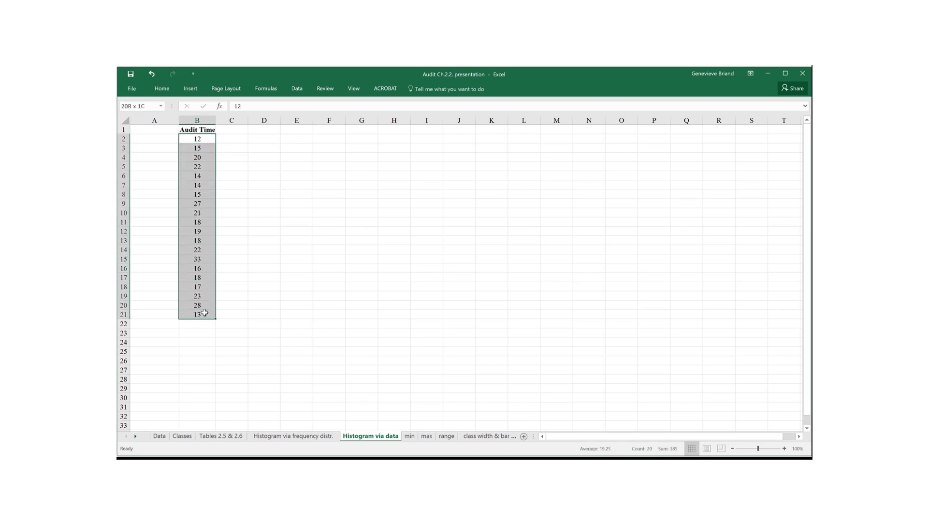
click(189, 90)
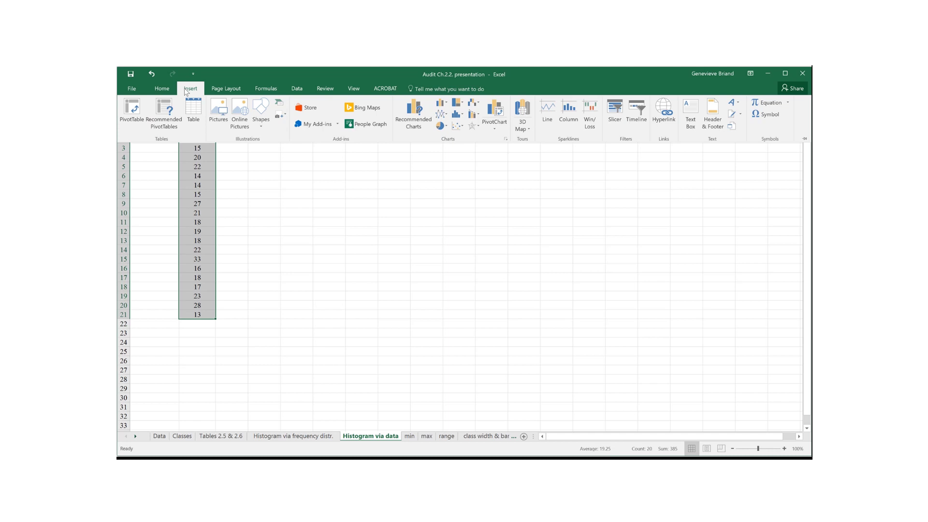
click(461, 115)
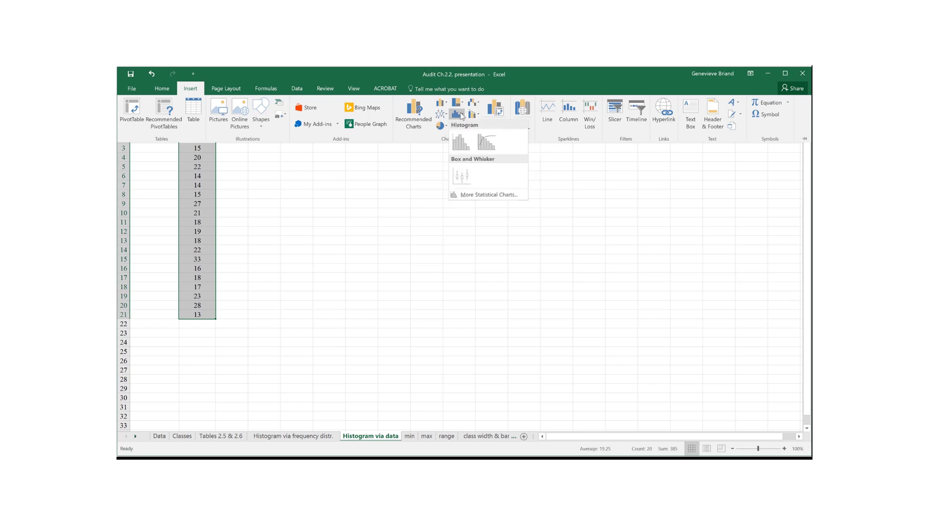
click(462, 150)
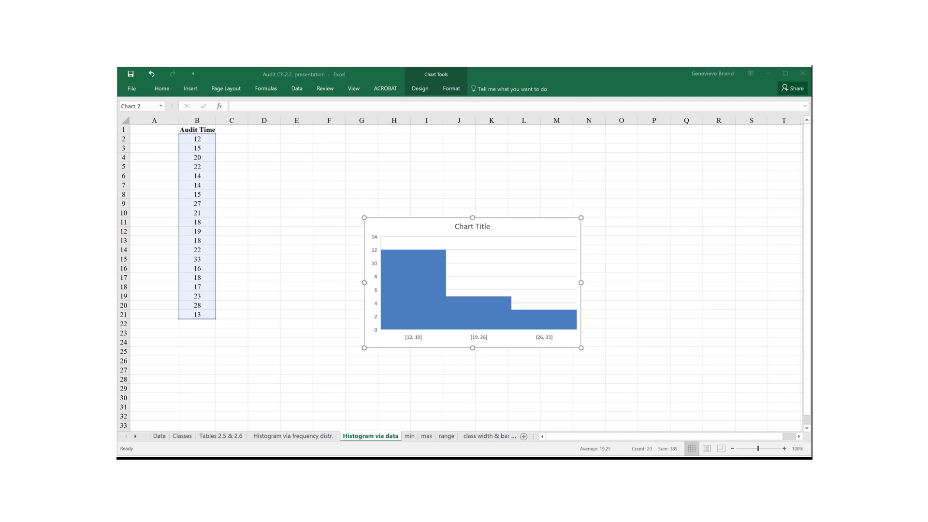
Review the min, max and range sheets, inspecting the formulas for minimum, maximum and range in B22:B24
key(ctrl+Page_Down)
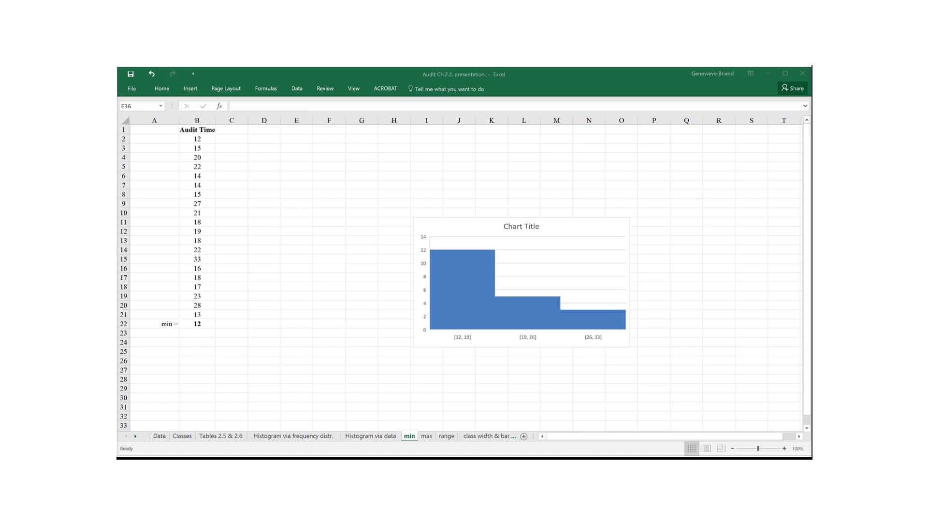
key(ctrl+Page_Down)
key(ctrl+Page_Down)
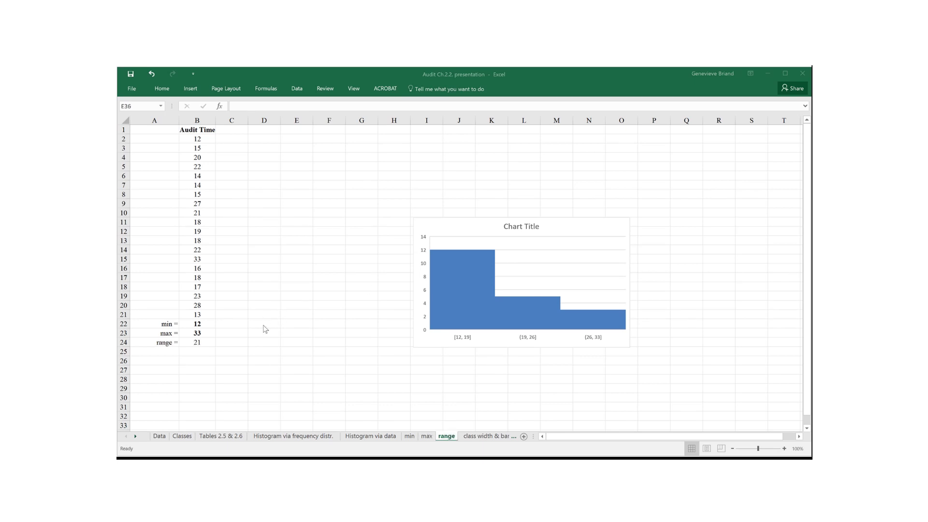
click(190, 343)
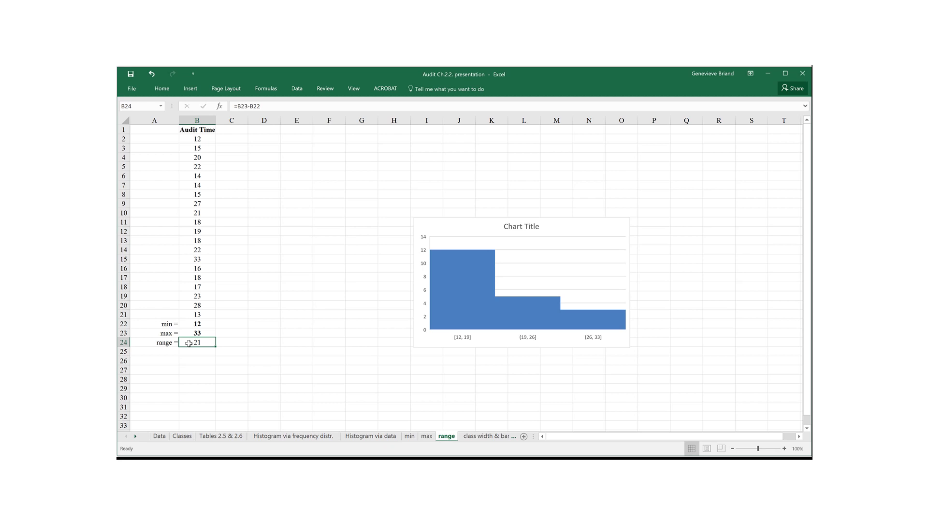
click(192, 334)
click(194, 324)
click(192, 333)
click(194, 342)
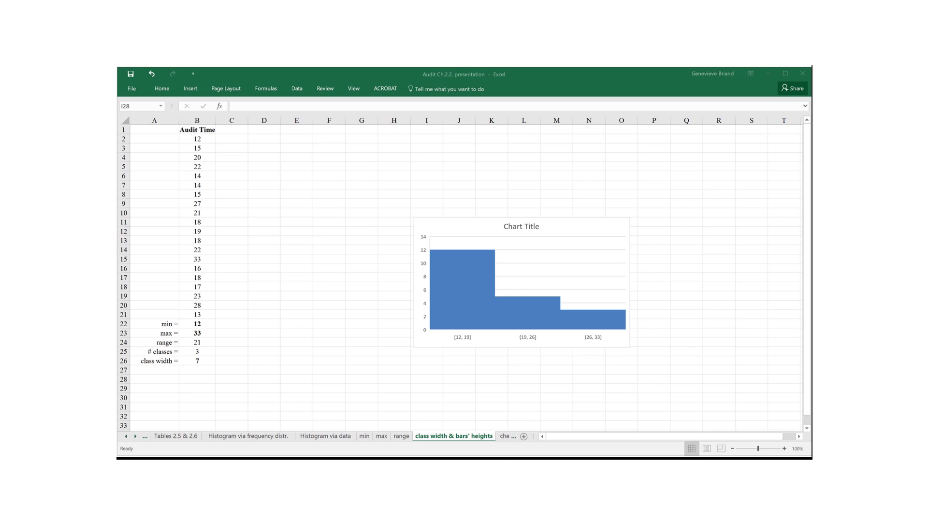
Examine the first and last bars' heights on the class width & bars' heights sheet, then open the checking the count sheet
mouse_move(478, 263)
mouse_move(601, 317)
key(ctrl+Page_Down)
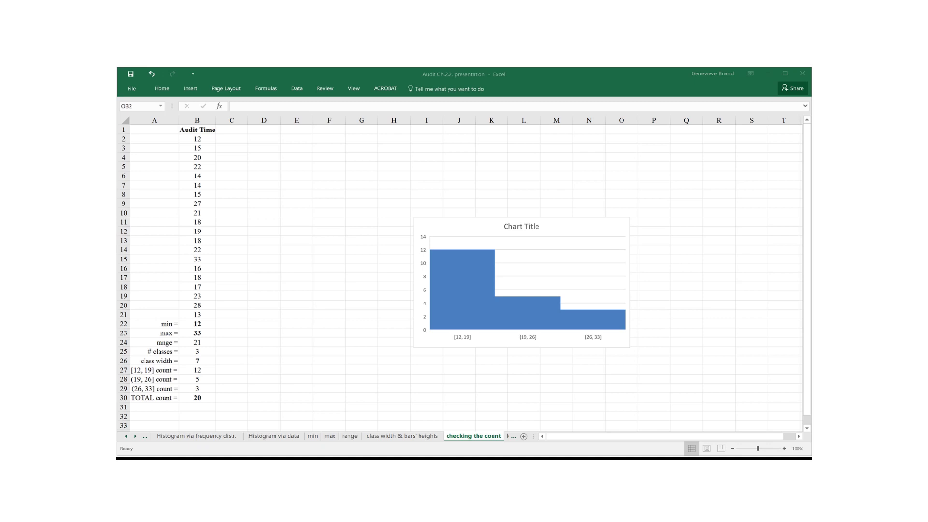
Review the histogram formatting stages on the look, new title, outline bars and axis titles sheets
key(ctrl+Page_Down)
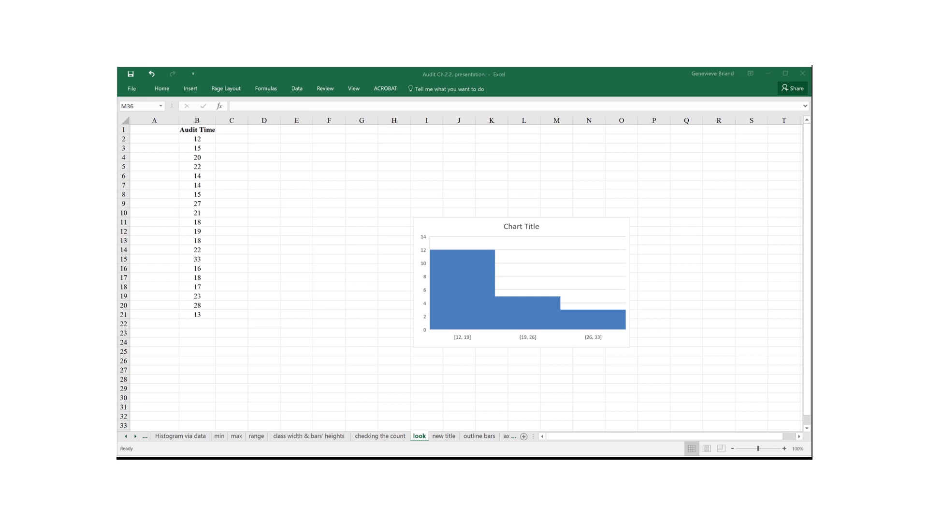
key(ctrl+Page_Down)
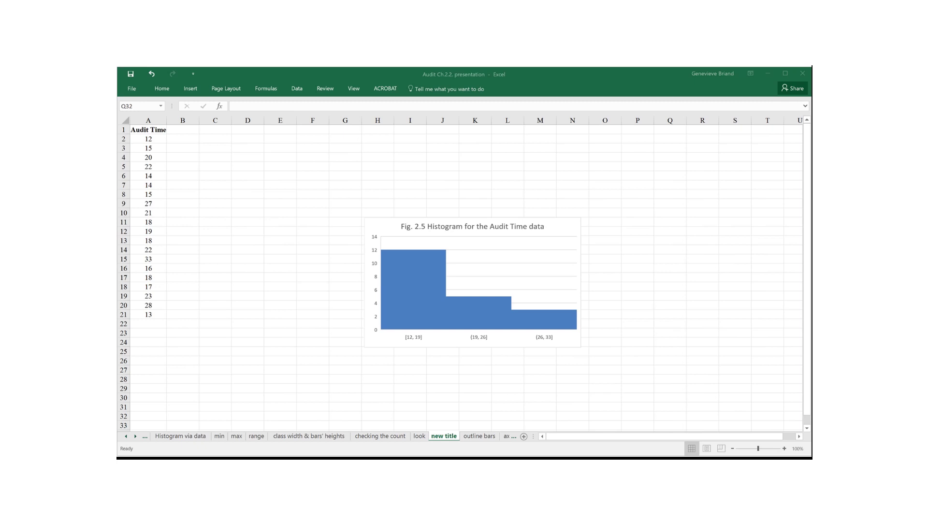
key(ctrl+Page_Down)
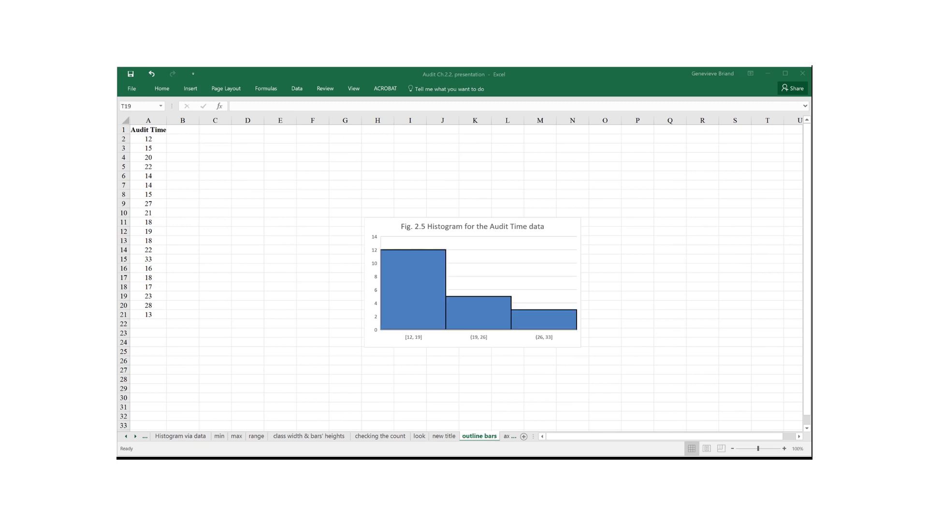
key(ctrl+Page_Down)
Set the number of bins on the horizontal axis to 4 for the histogram on the changing class width_# sheet
key(ctrl+Page_Down)
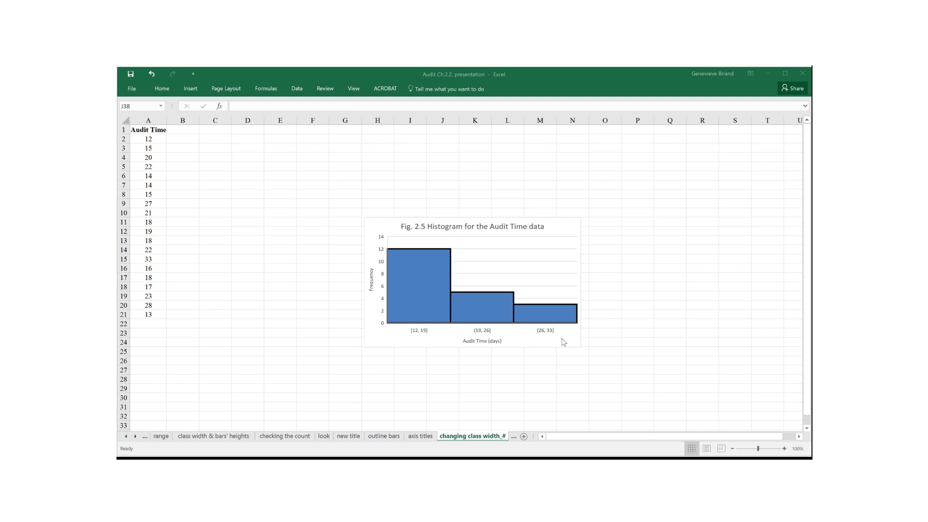
right_click(419, 333)
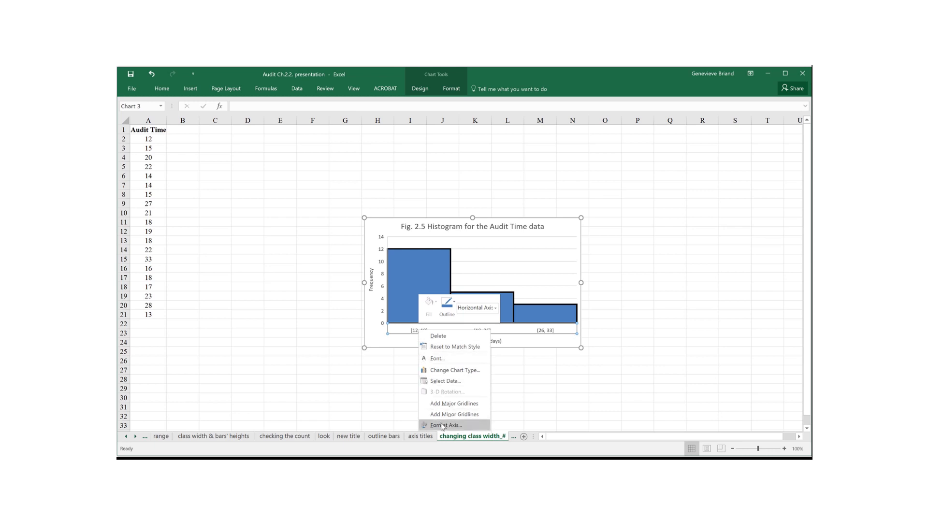
click(442, 425)
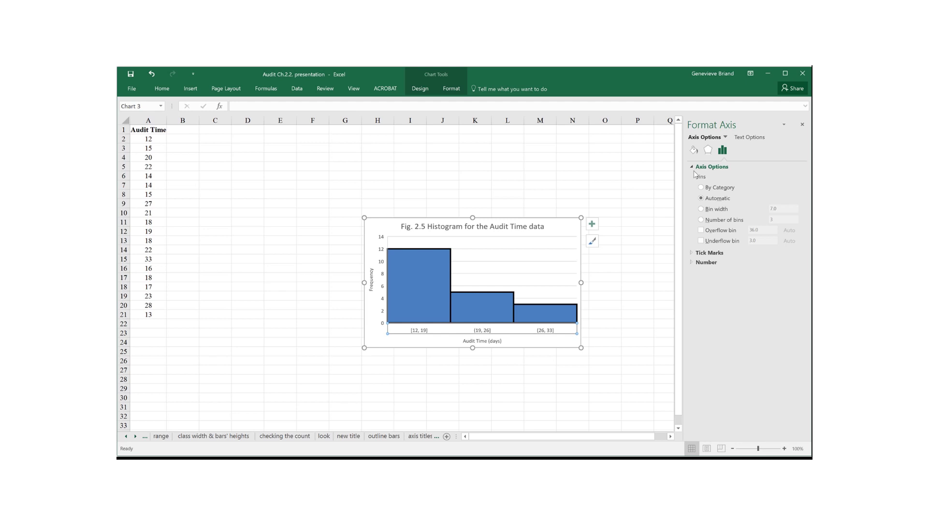
click(701, 220)
click(771, 220)
double_click(771, 220)
text(4)
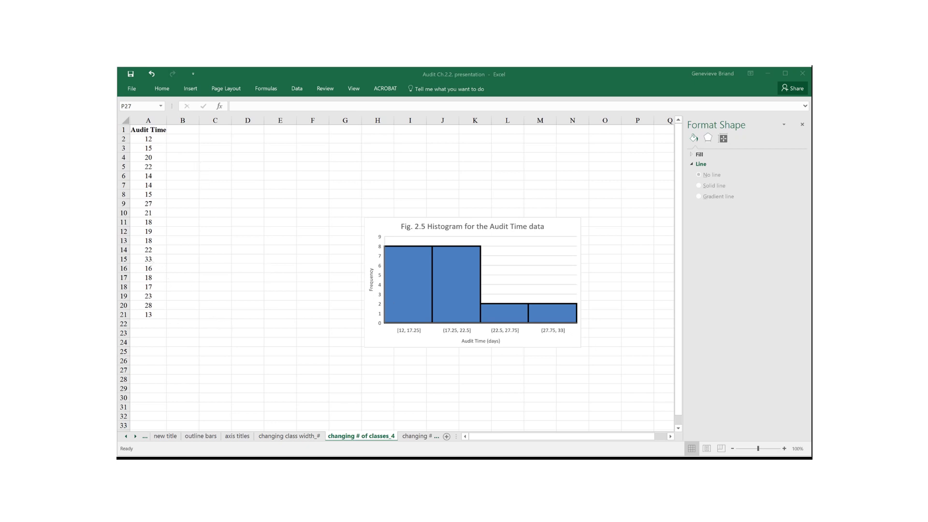
Compare the histograms on the changing # of classes_5a and Fig. 2.5 sheets
key(ctrl+Page_Down)
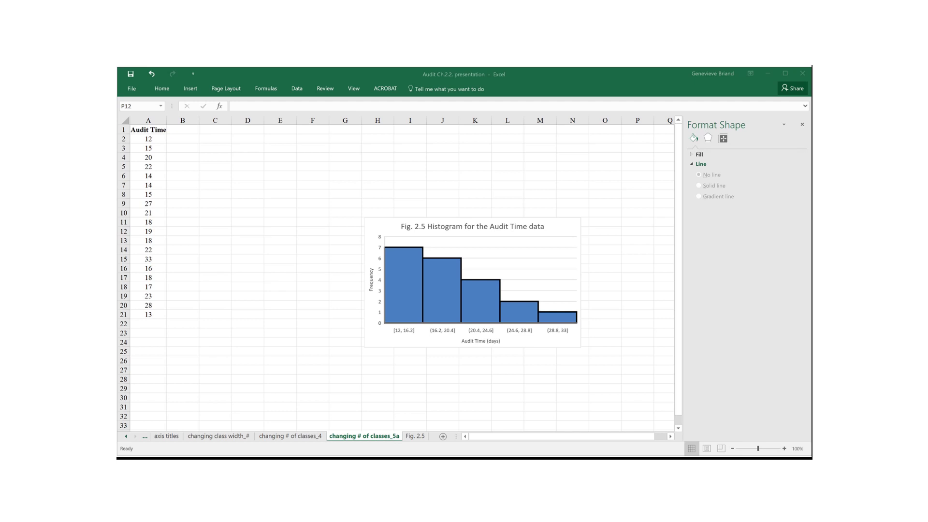
key(ctrl+Page_Down)
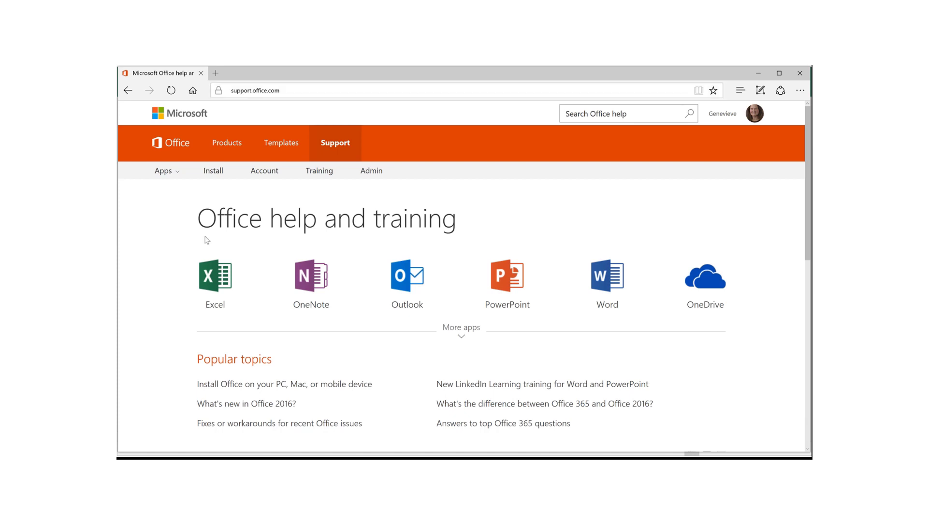
On the Office support site in the browser, open Excel's list of all available functions and find the COUNTIFS entry
click(217, 281)
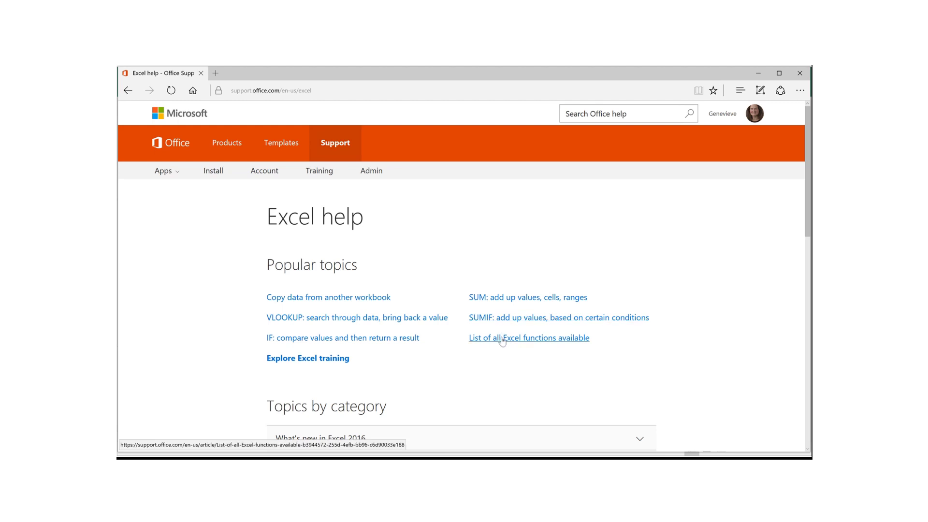
click(502, 340)
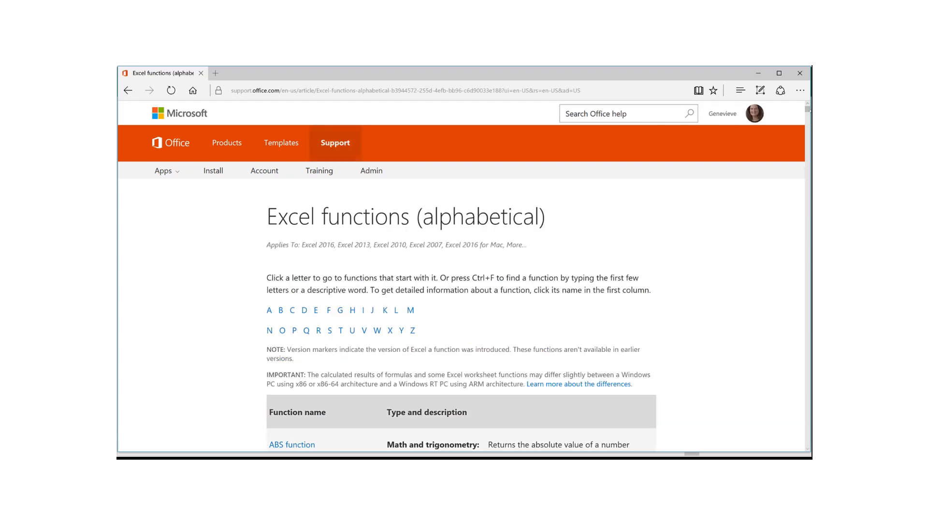
drag(808, 110, 804, 172)
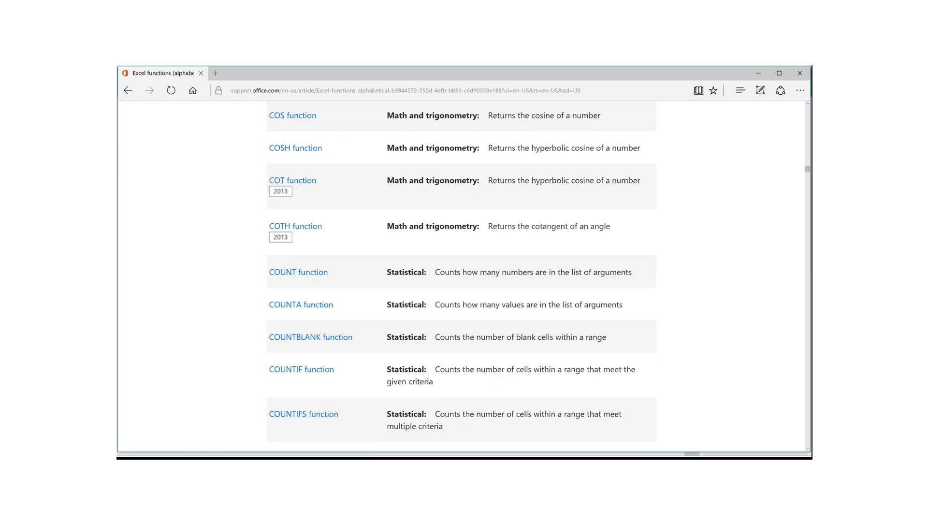
From Excel help's Charts and shapes topics, read the bin options in the Create a histogram article, then return to the Excel workbook
key(alt+Left)
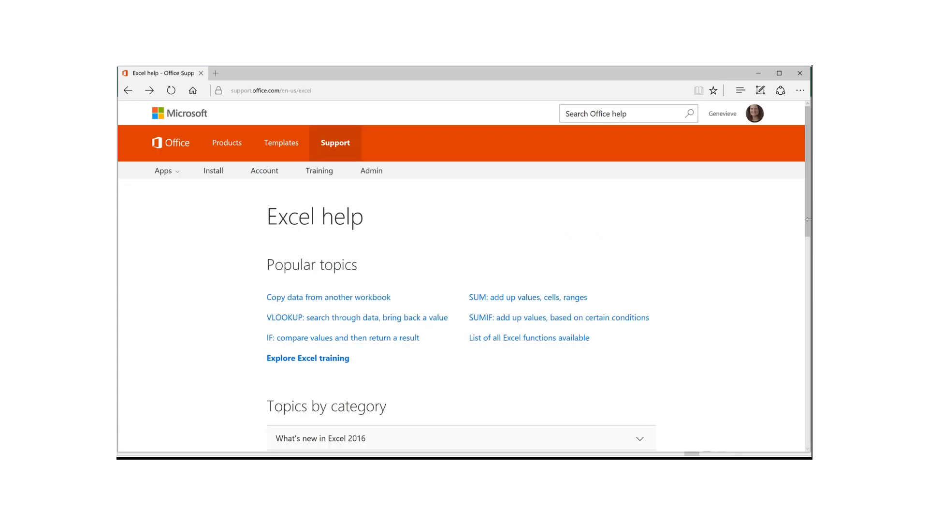
drag(806, 220, 804, 322)
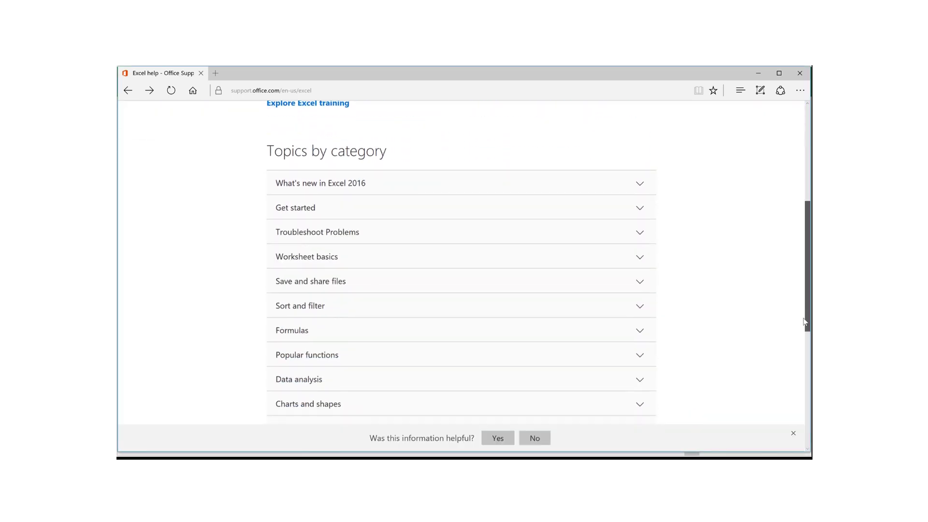
click(641, 405)
drag(806, 273, 806, 307)
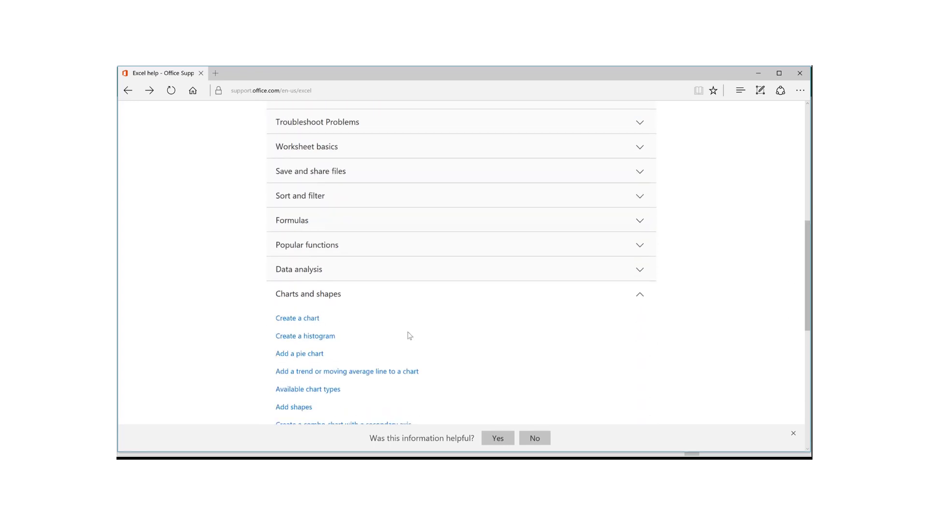
click(328, 335)
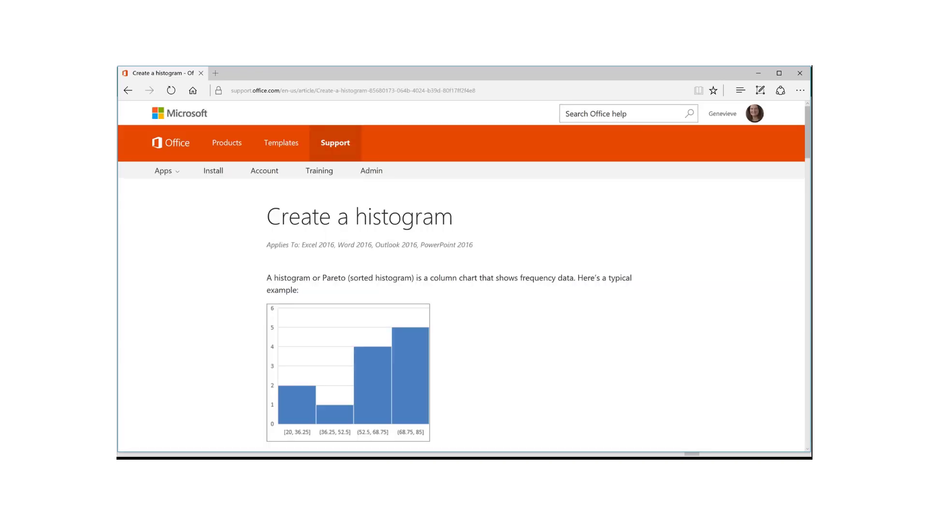
scroll(461, 275, down, 20)
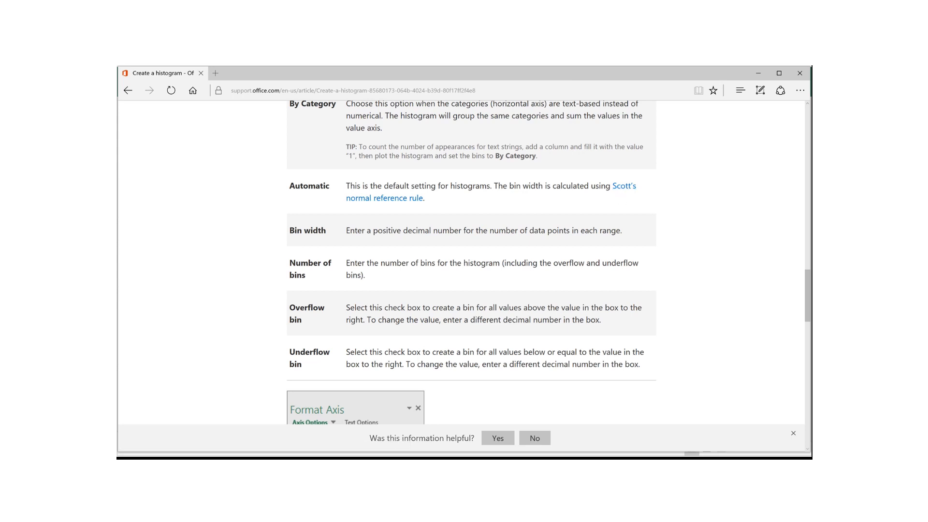
key(alt+Tab)
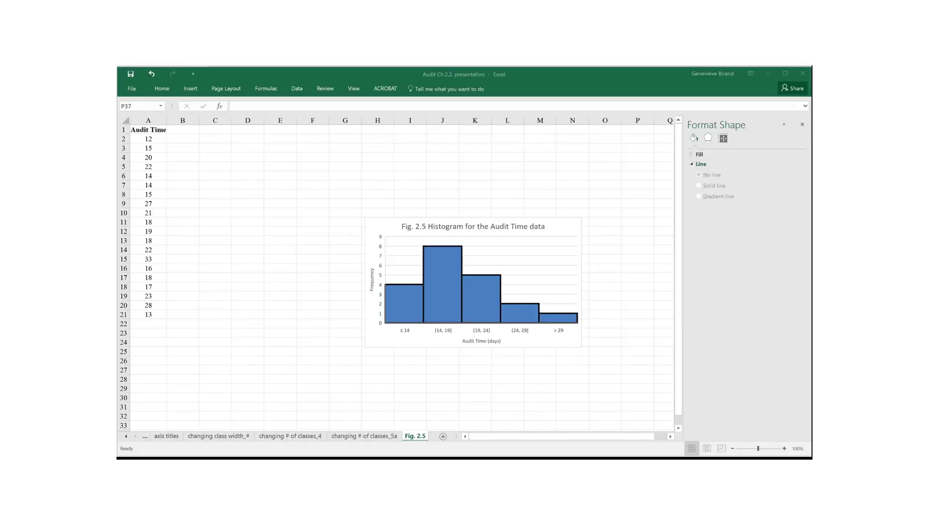